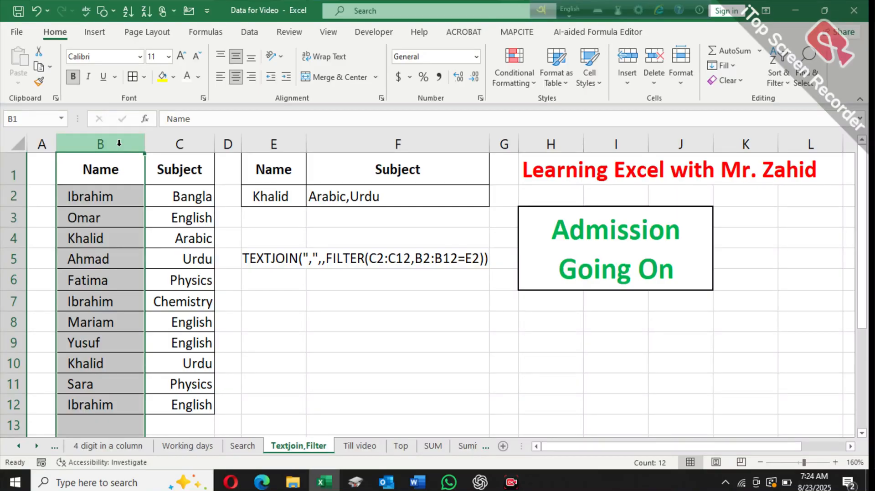
Step: Examine the repeated names and their subjects in the source table, plus the lookup name in E2 and the formula in F2
click(72, 303)
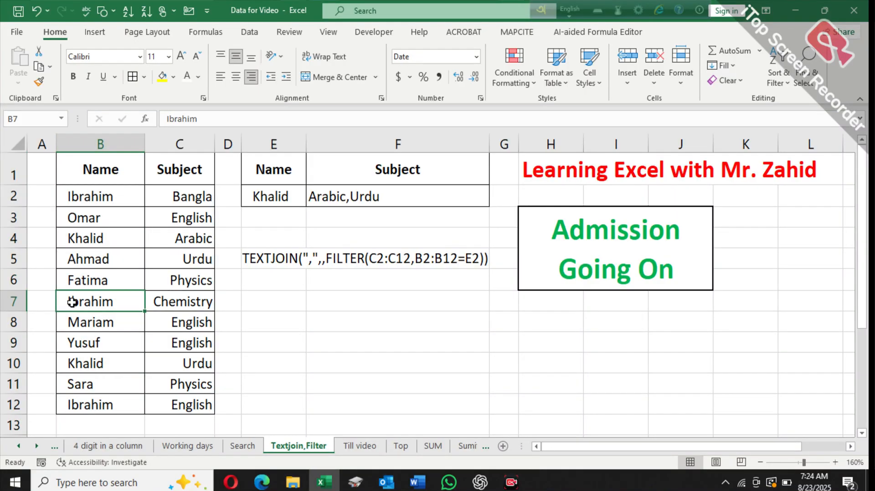
click(177, 306)
click(90, 402)
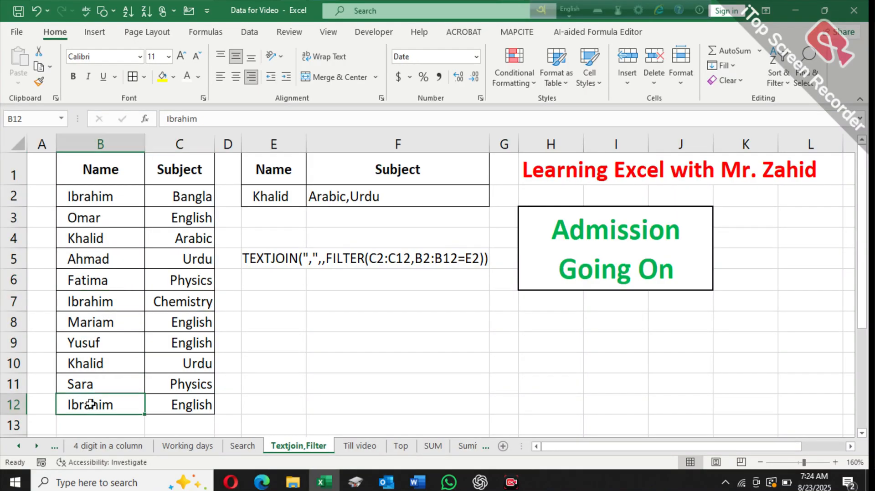
click(187, 405)
click(176, 215)
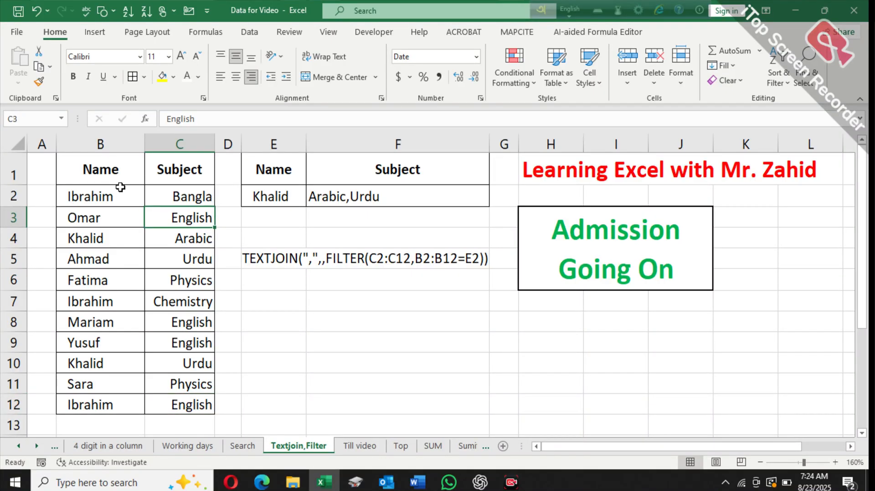
click(289, 195)
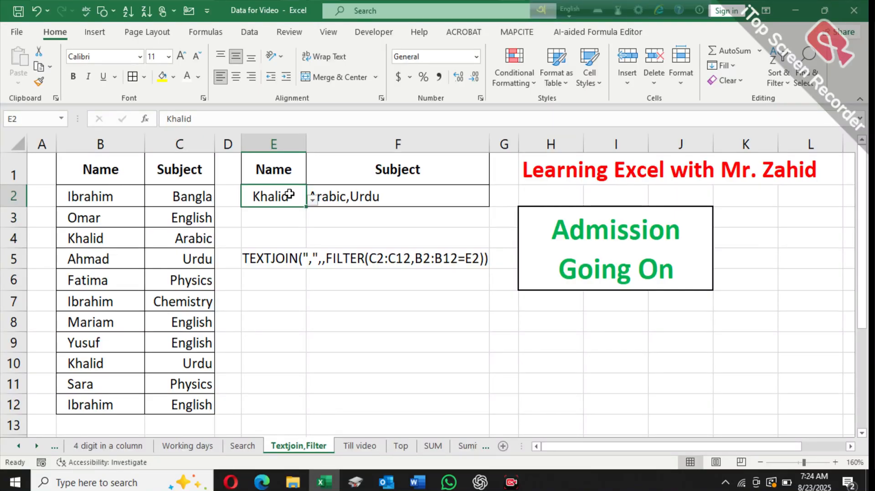
click(377, 197)
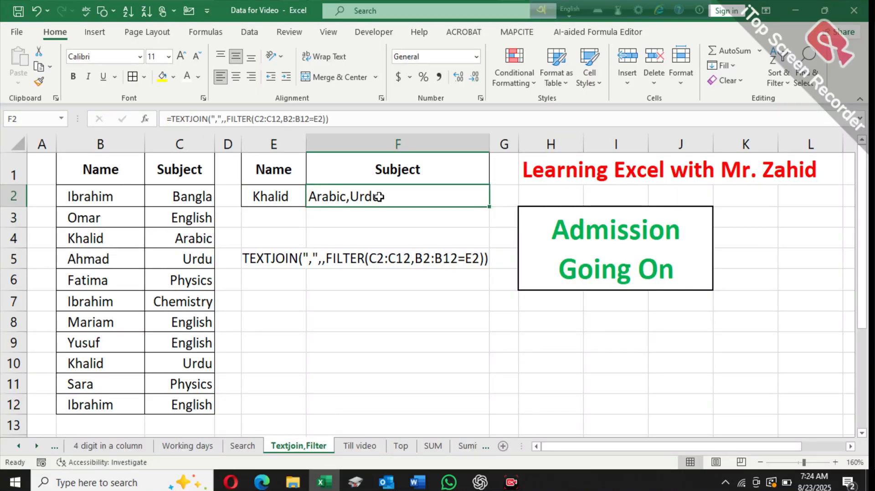
double_click(378, 197)
key(Return)
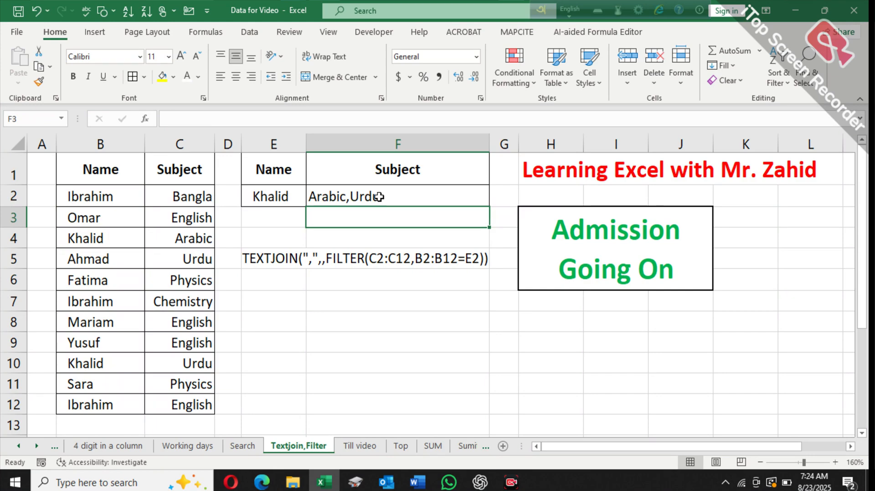
Step: Choose the first listed name in cell E2 to test the joined-subject lookup
click(290, 194)
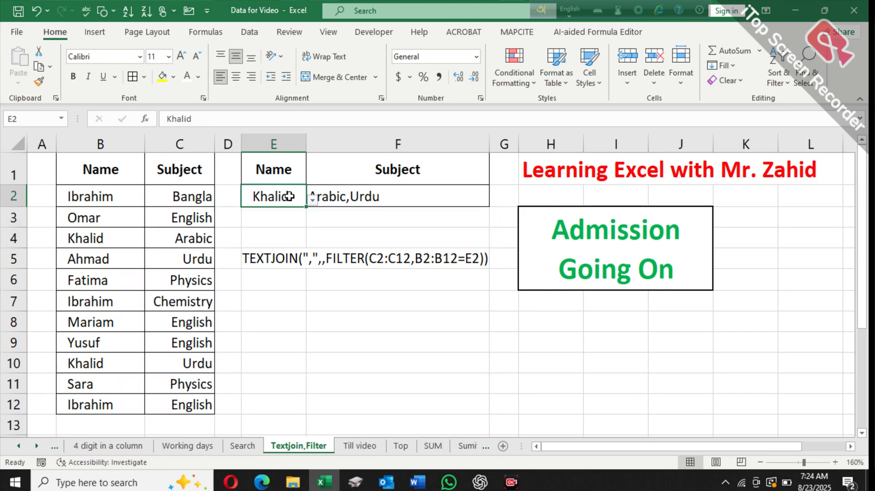
click(312, 203)
click(254, 216)
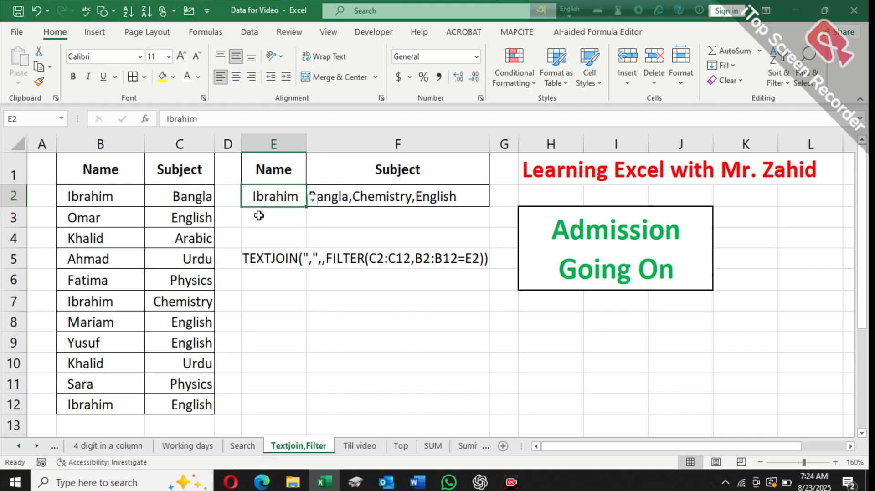
click(279, 216)
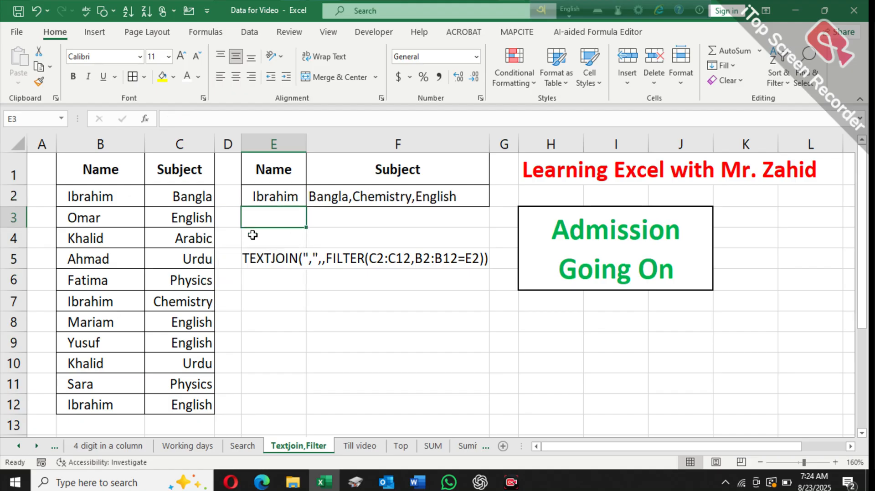
Step: Change the lookup name in E2 to the fourth name in its list
click(283, 193)
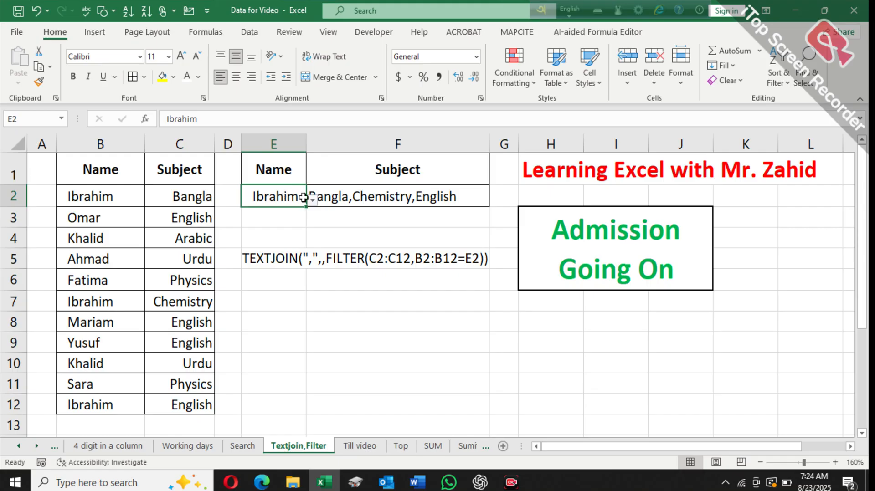
click(313, 202)
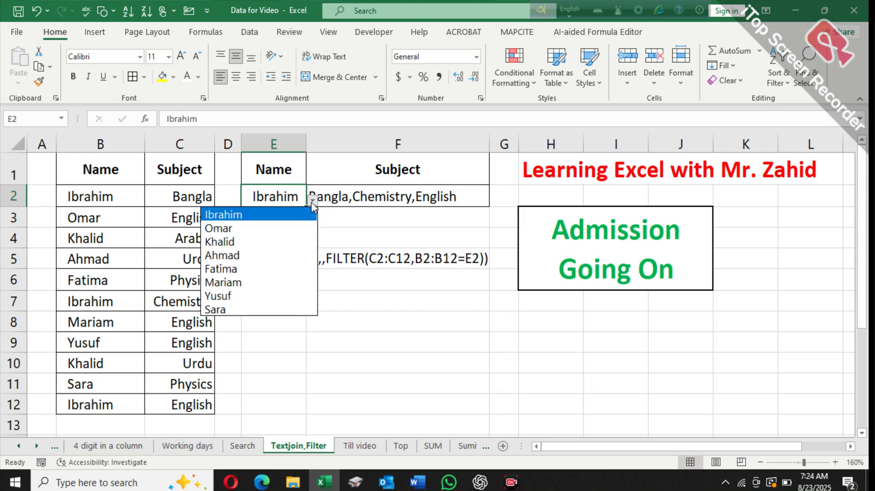
click(262, 254)
click(294, 231)
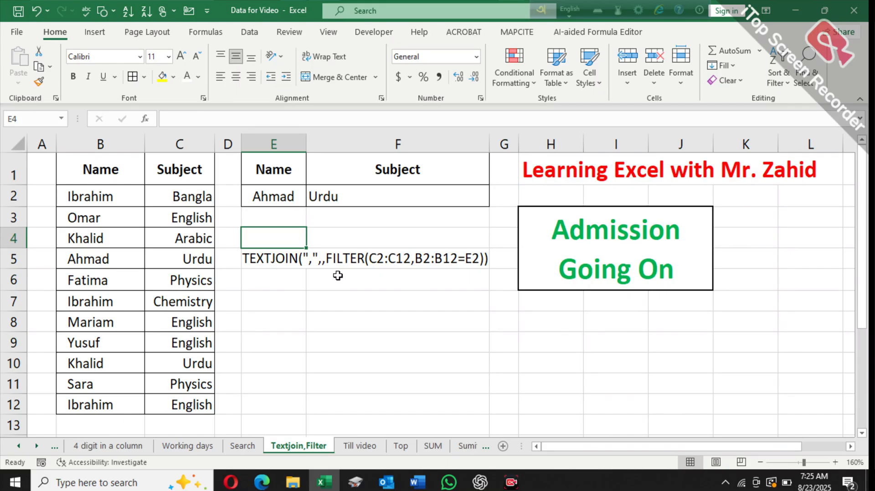
Step: Clear the existing formula in F2 and start a FILTER formula there with the subject range C2:C12 as the array
click(351, 202)
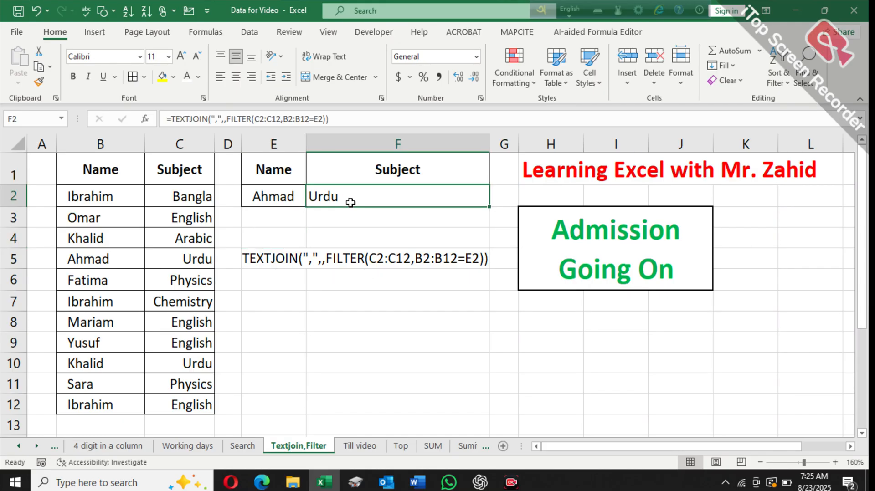
key(Delete)
text(=f)
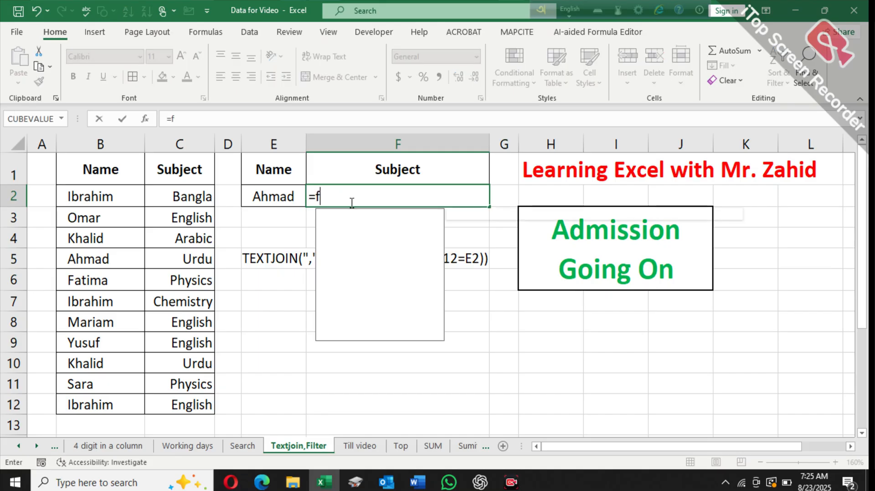
text(il)
key(Tab)
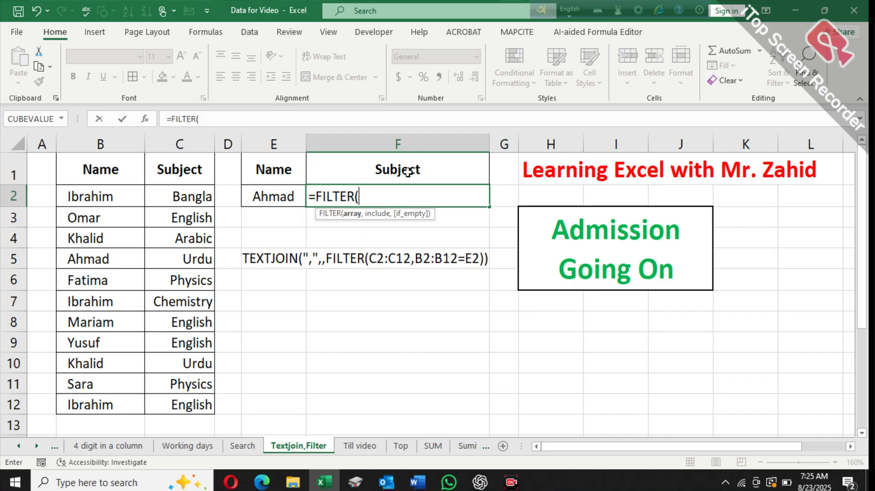
click(178, 199)
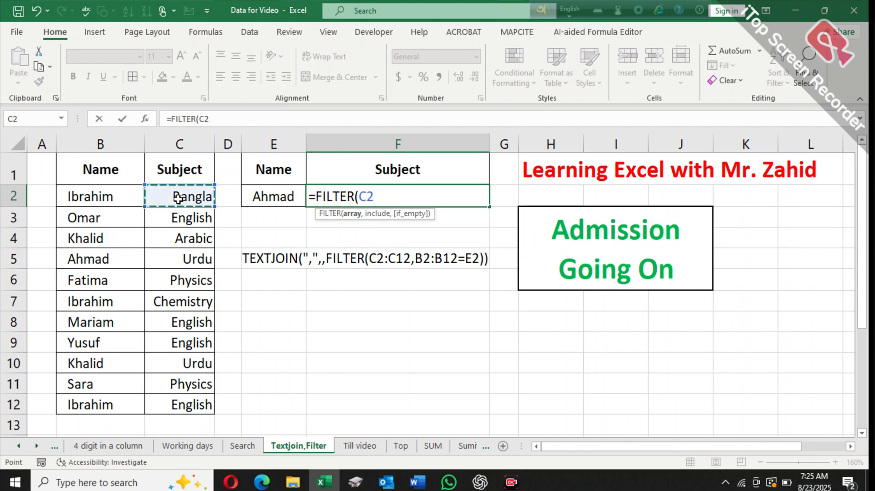
key(shift+Down)
key(shift+Down)
key(shift+Down)
key(shift+Down)
key(shift+Down)
key(shift+Down)
key(shift+Down)
key(shift+Down)
key(shift+Down)
key(shift+Down)
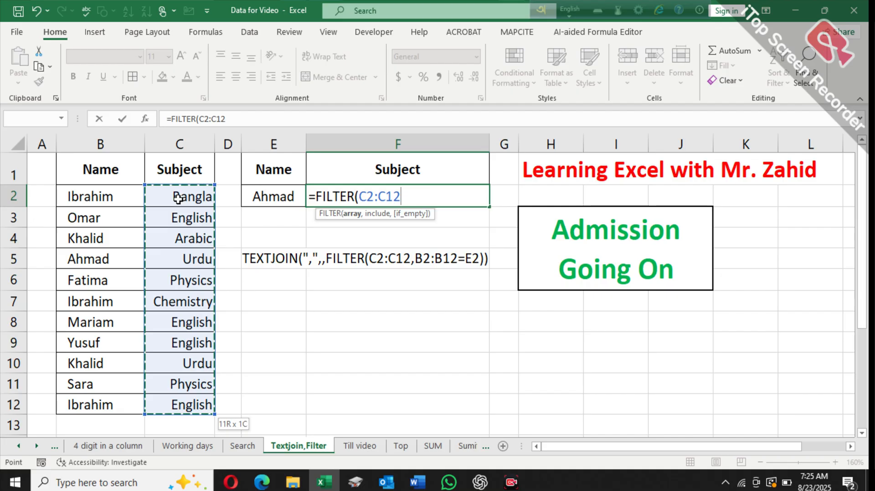
text(,)
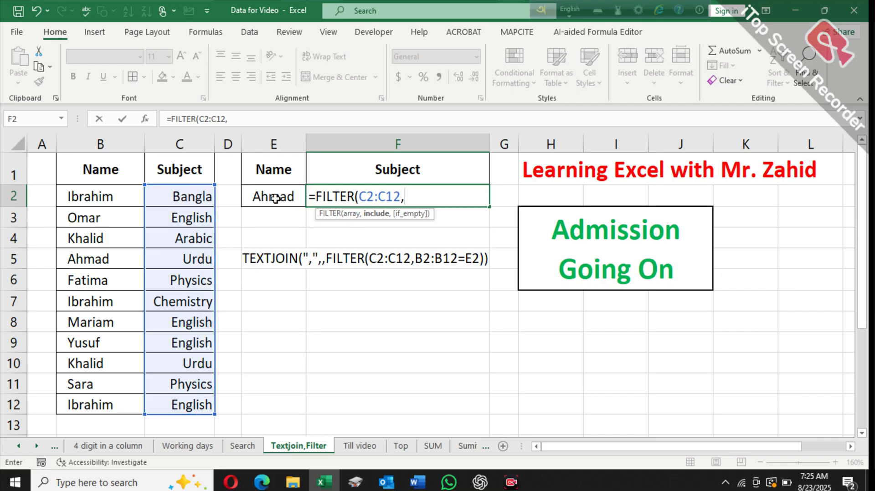
Step: Complete the FILTER formula in F2 with the include condition B2:B12=E2
click(120, 199)
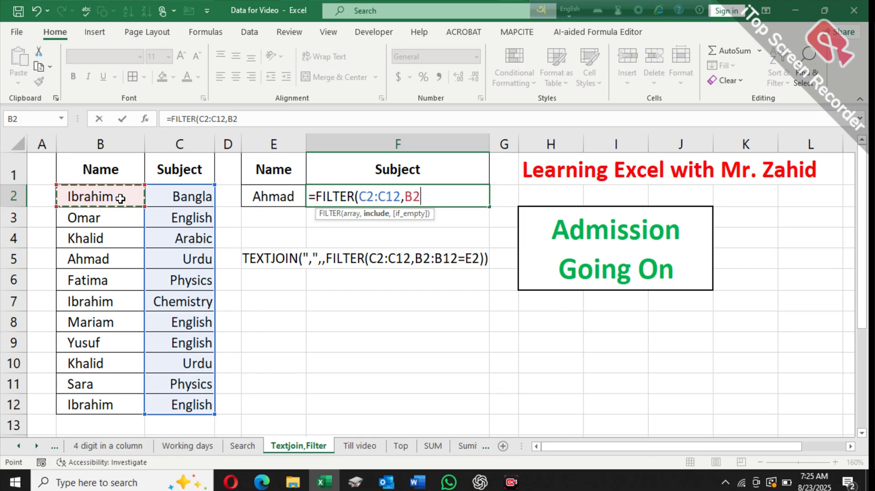
key(ctrl+shift+Down)
key(shift+Down)
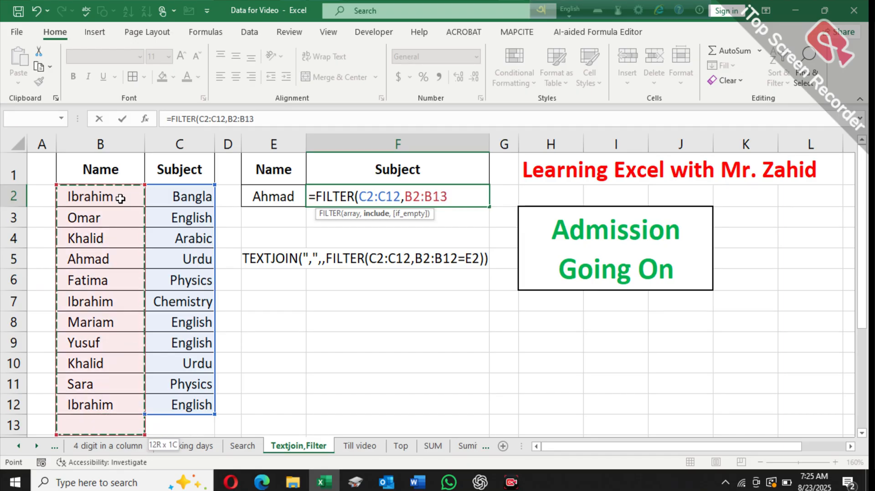
key(shift+Up)
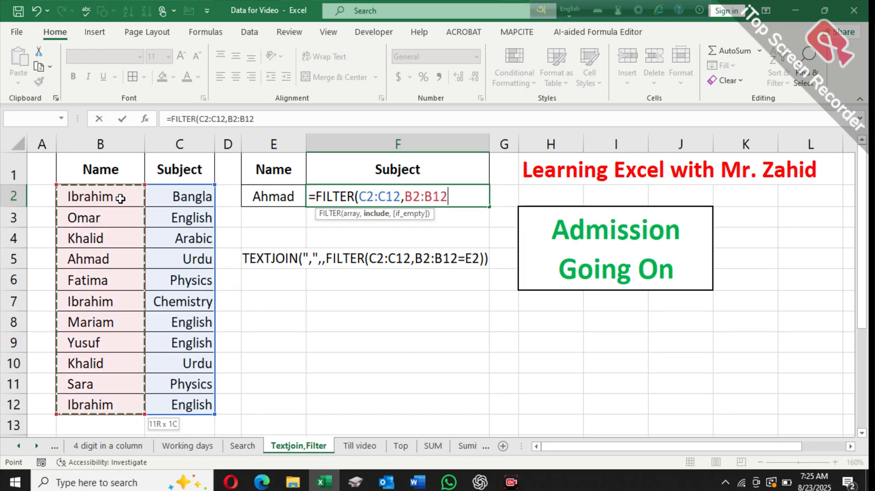
text(=)
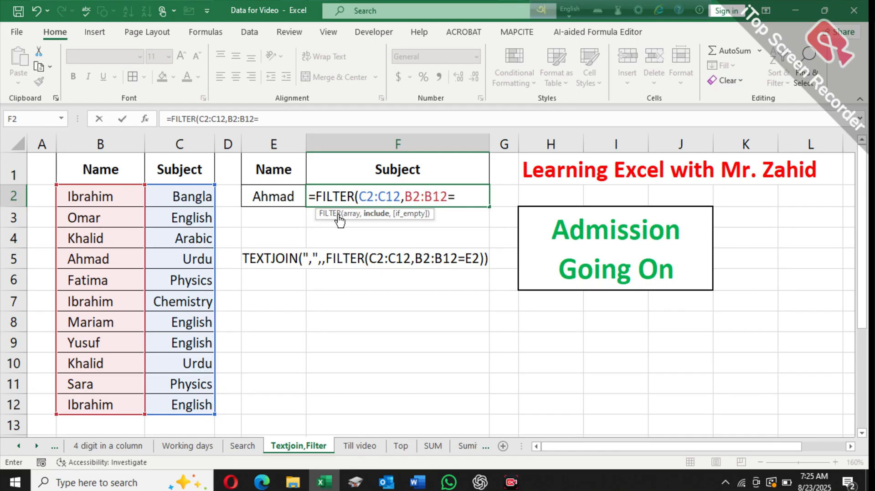
click(275, 198)
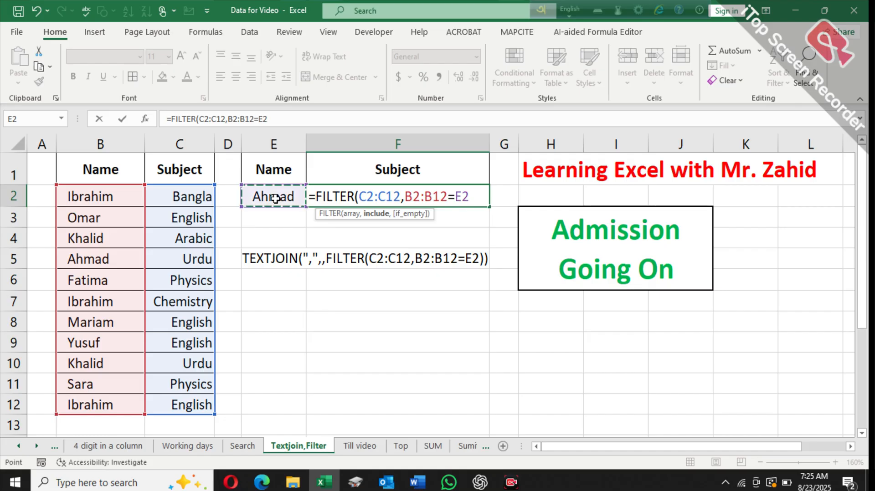
text())
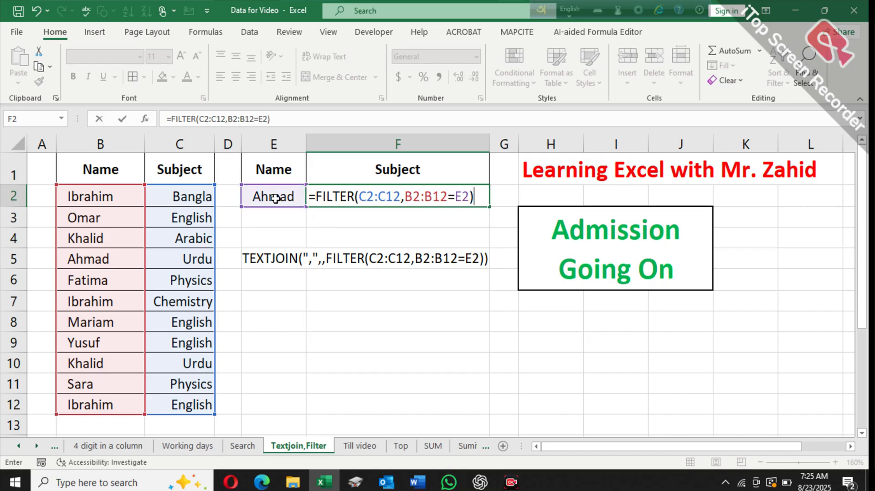
key(Return)
key(Up)
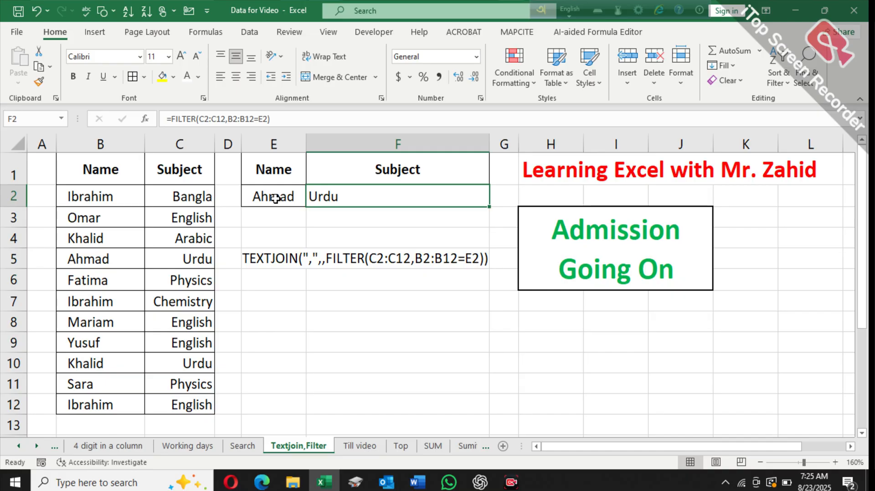
Step: Set the lookup name in E2 to the first listed name and inspect the subjects returned from F2 downward
click(275, 198)
click(312, 201)
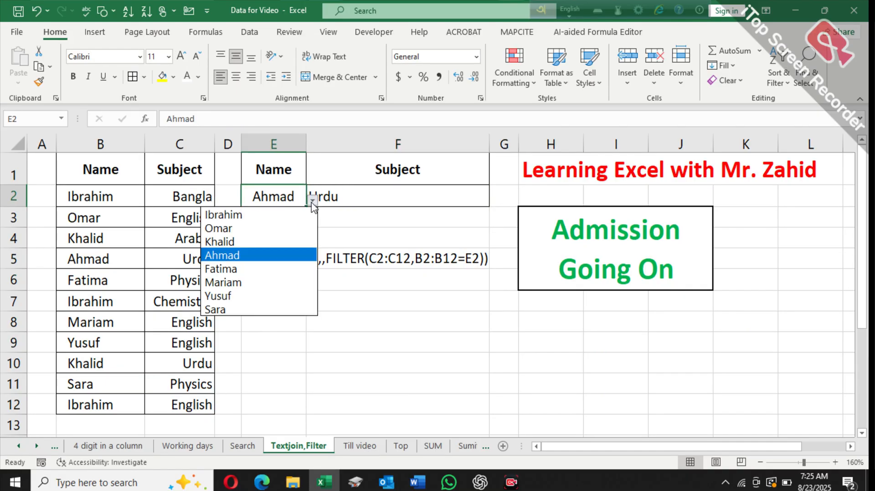
click(265, 218)
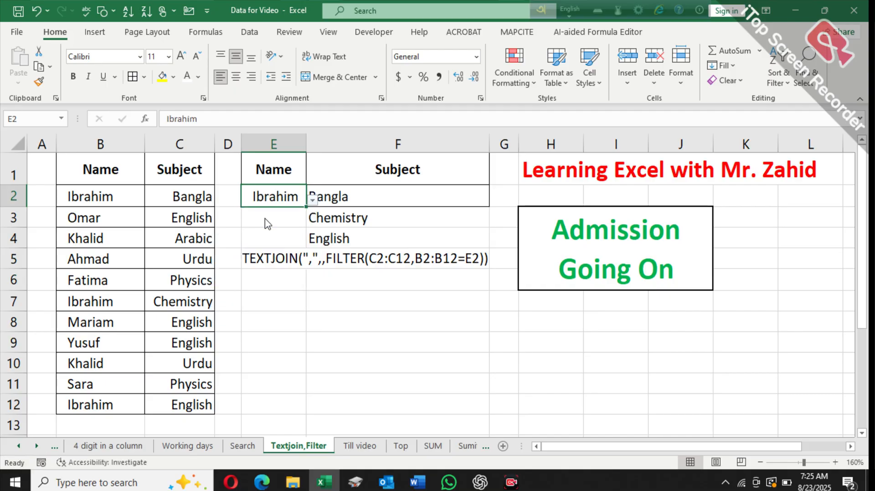
click(383, 217)
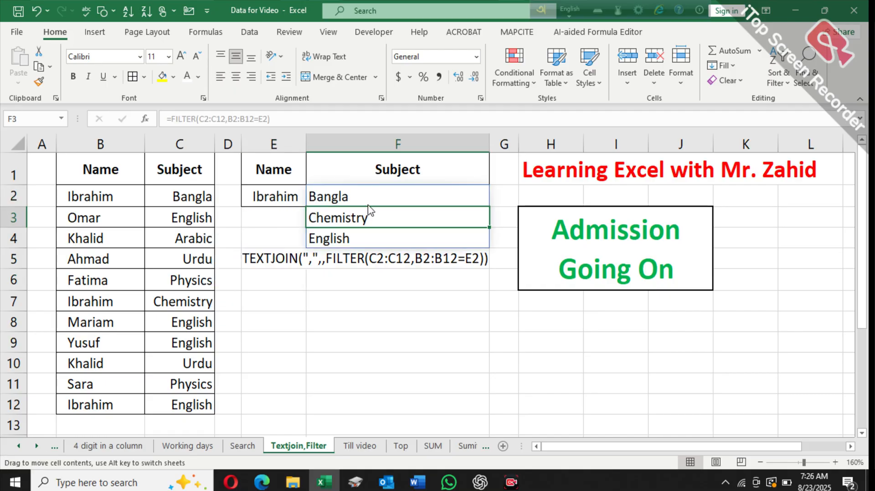
click(362, 314)
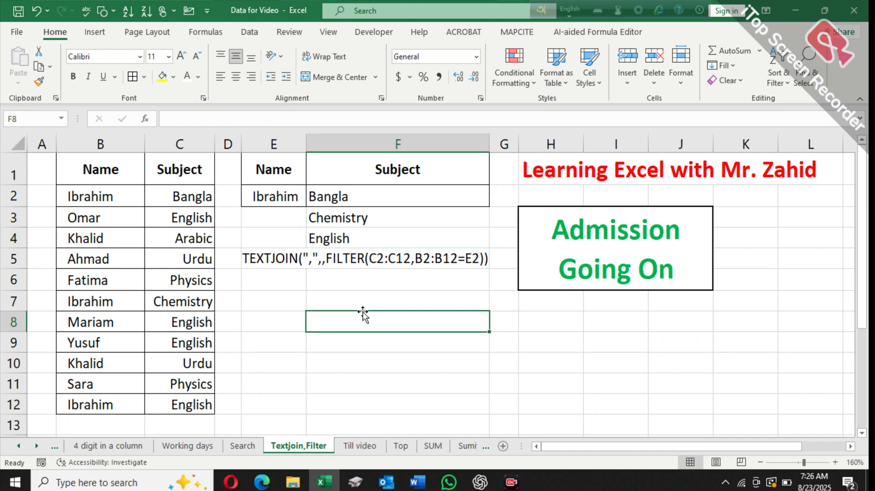
click(362, 197)
click(300, 219)
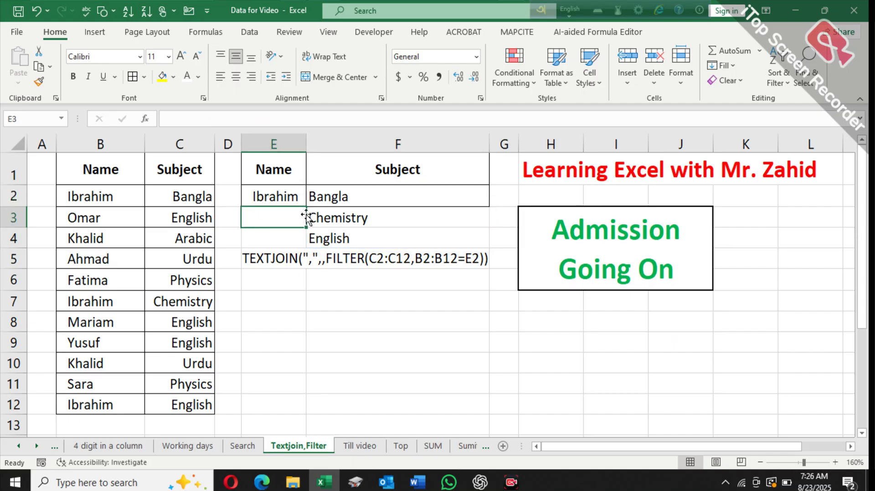
click(283, 197)
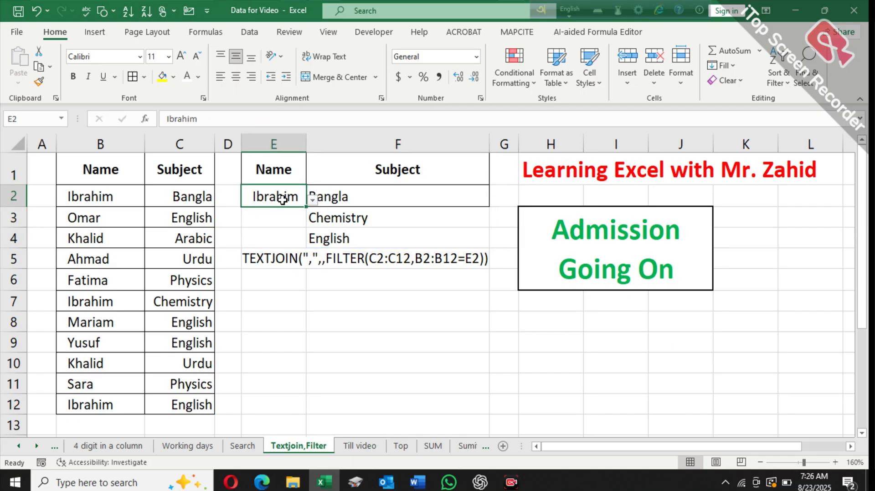
Step: Open the formula in F2 for editing with the insertion point between the equals sign and FILTER
click(367, 196)
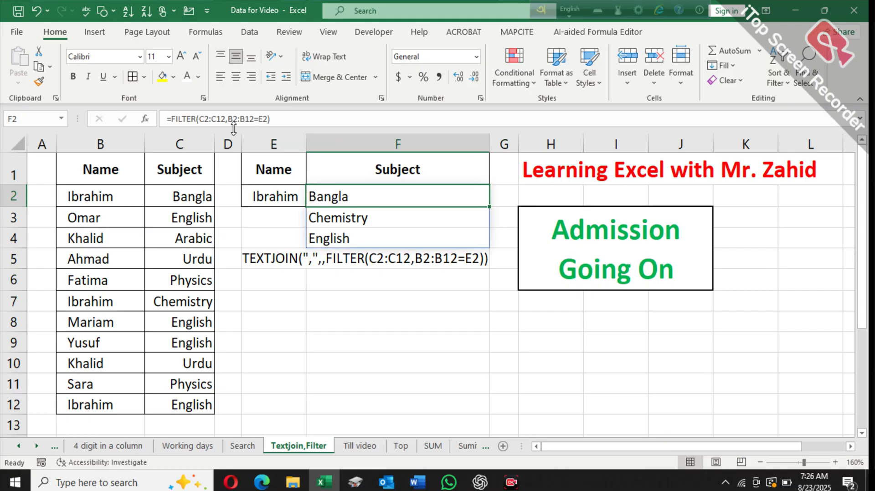
click(172, 118)
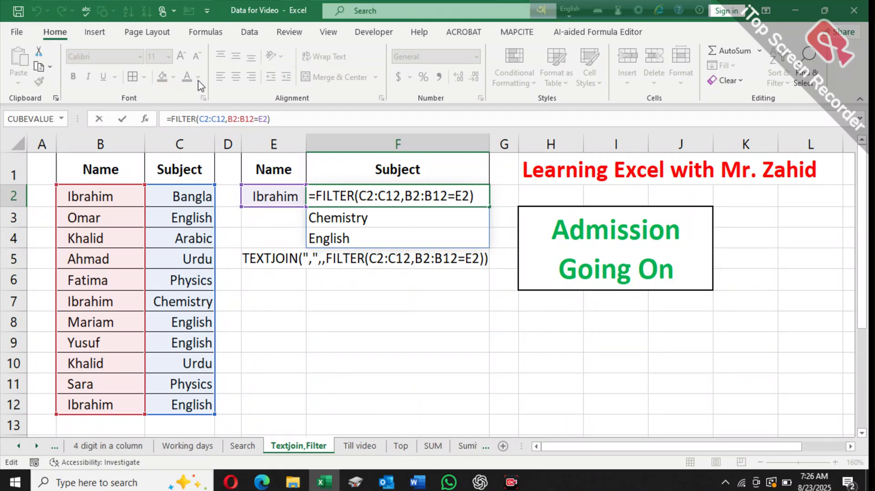
text(tex)
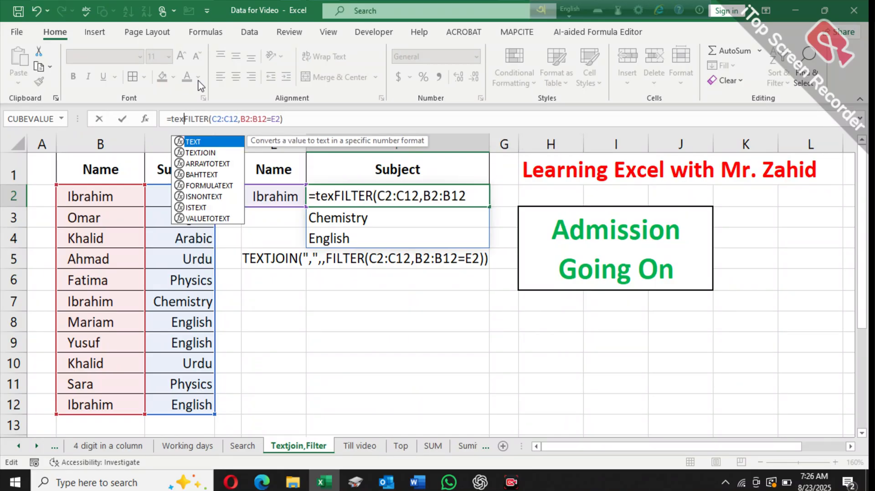
key(Down)
key(Escape)
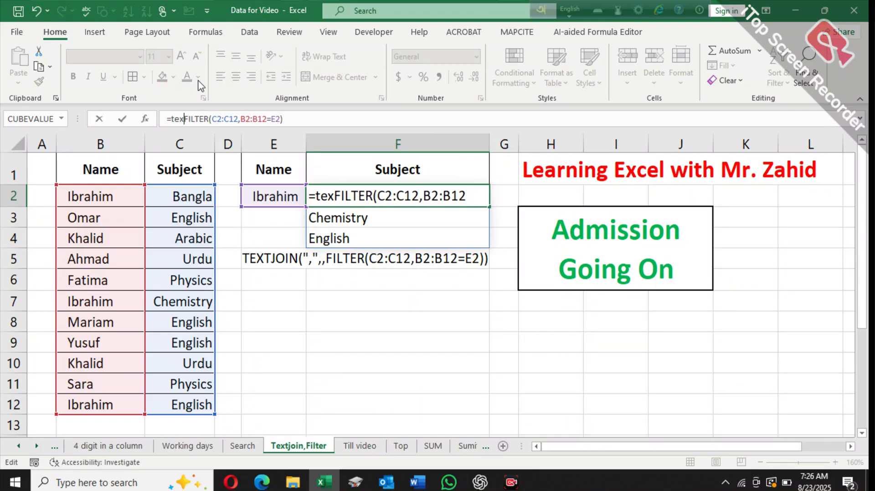
key(BackSpace)
key(BackSpace)
key(BackSpace)
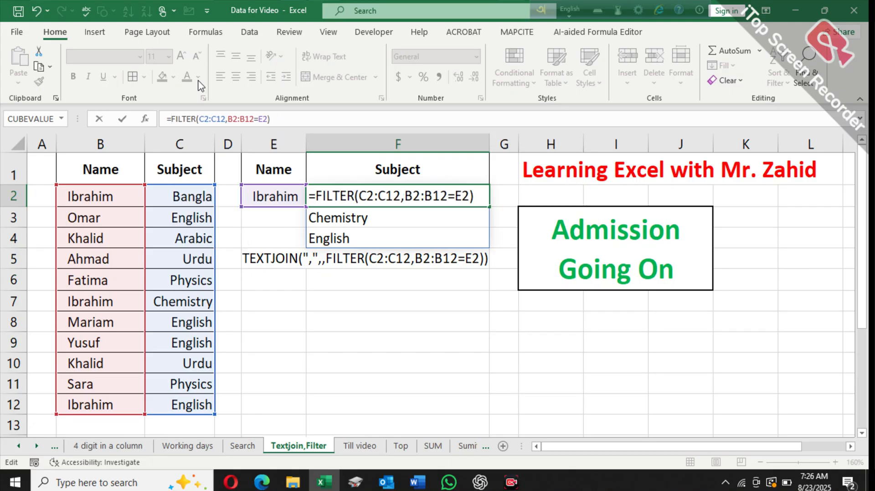
text(TEX)
key(Down)
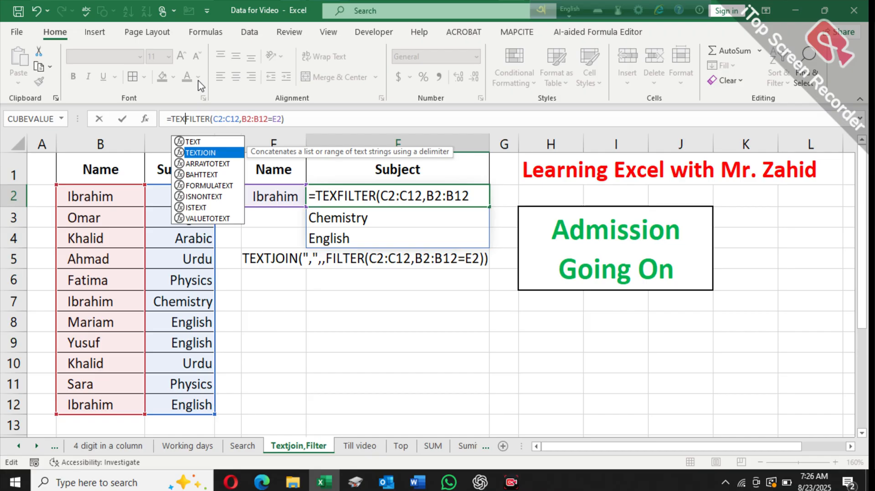
key(Escape)
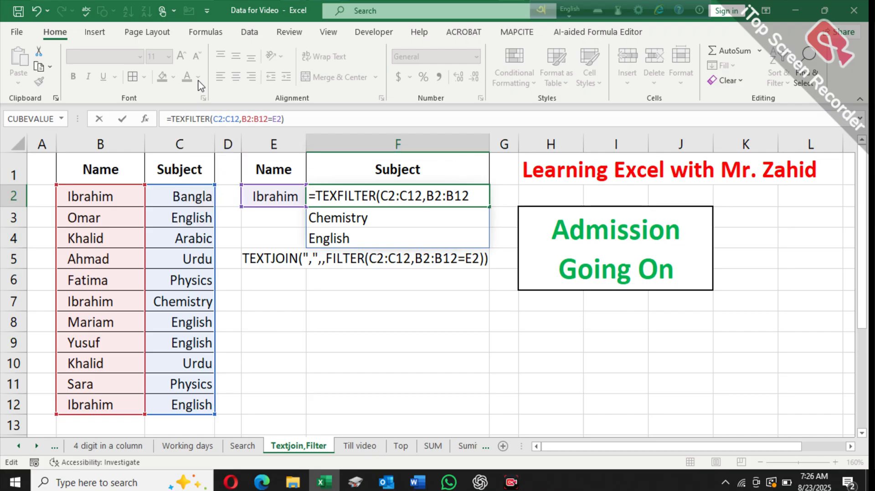
key(BackSpace)
key(BackSpace)
key(BackSpace)
Step: Insert the TEXTJOIN function with its opening parenthesis in front of FILTER in the F2 formula
text(t)
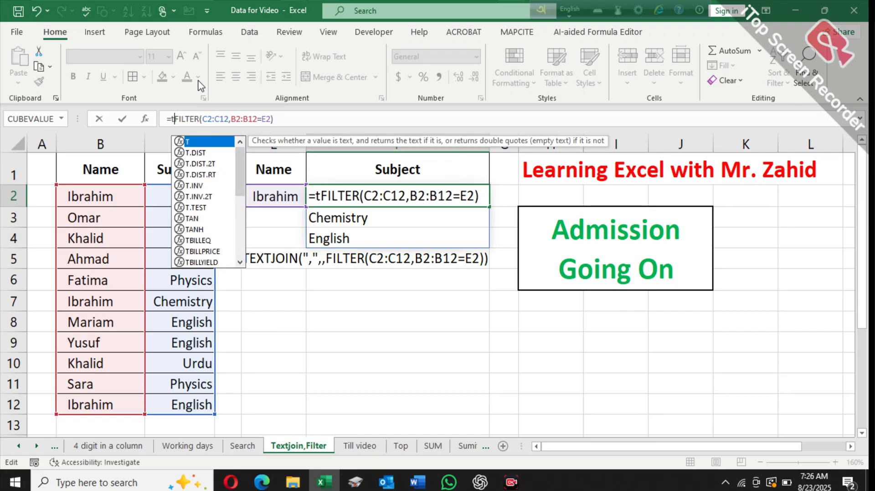
text(ex)
key(Down)
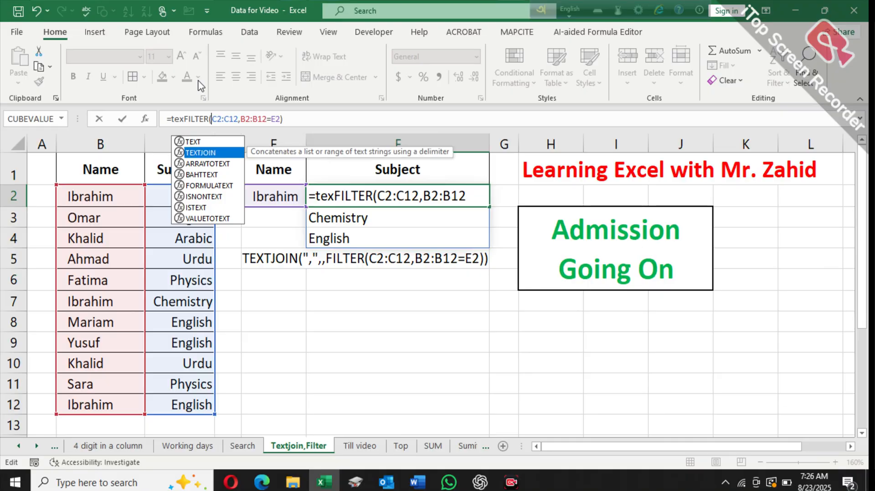
key(Tab)
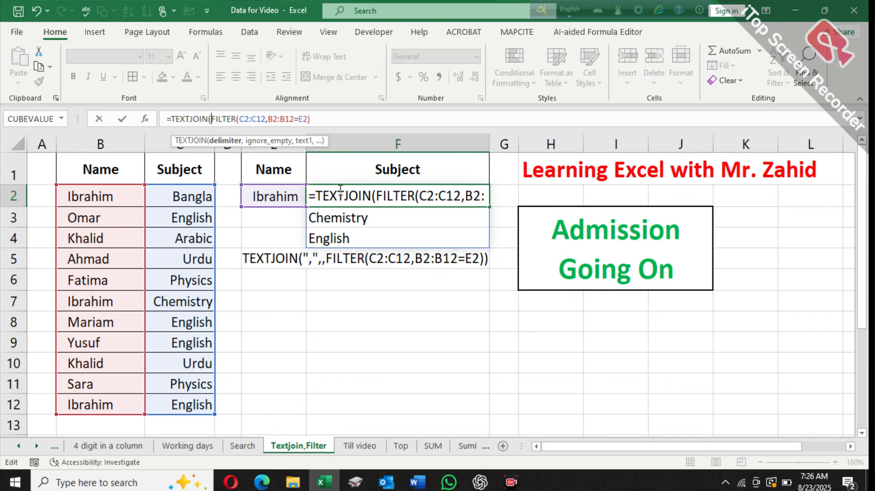
Step: Complete TEXTJOIN in F2 with "," as the delimiter, an empty ignore_empty argument and a closing parenthesis after the FILTER part
text(")
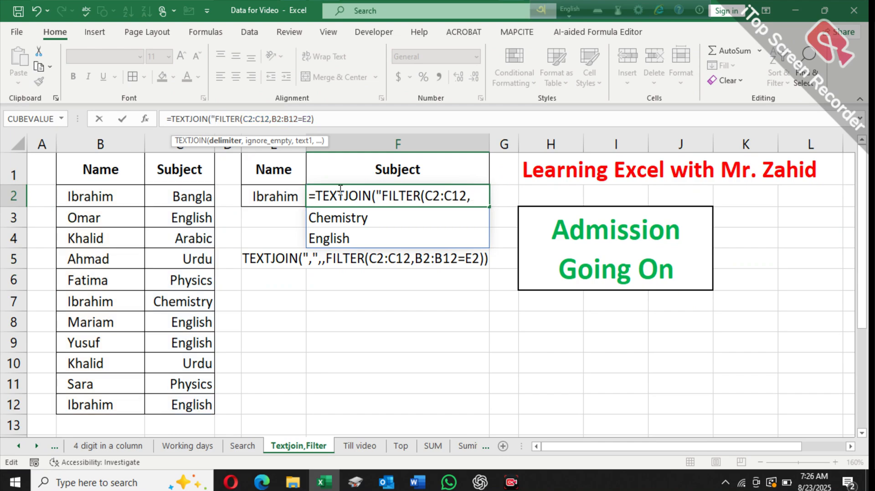
text(,)
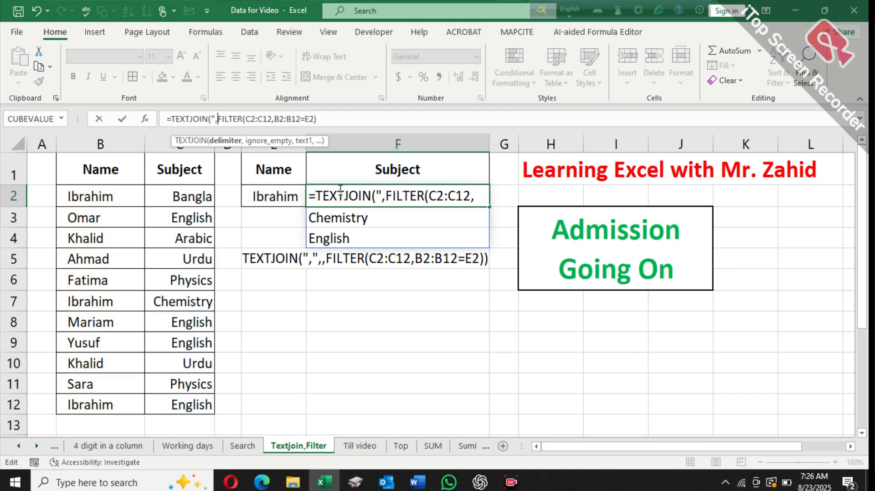
text(",)
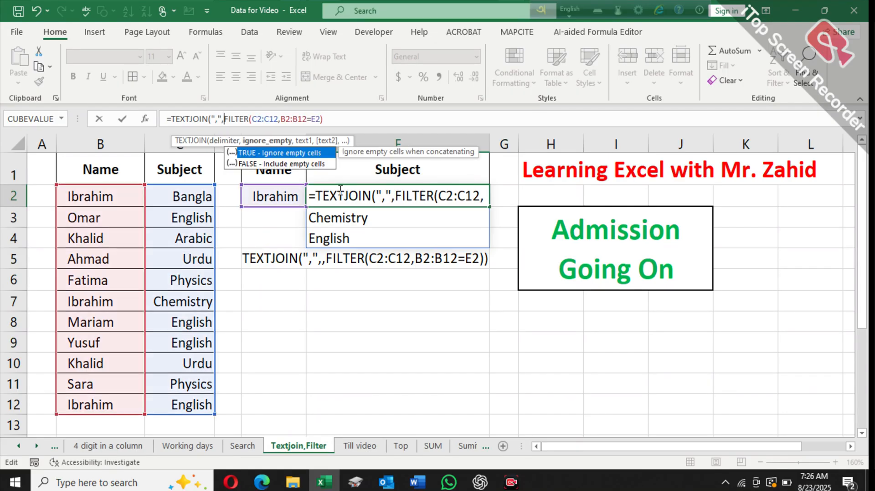
text(,)
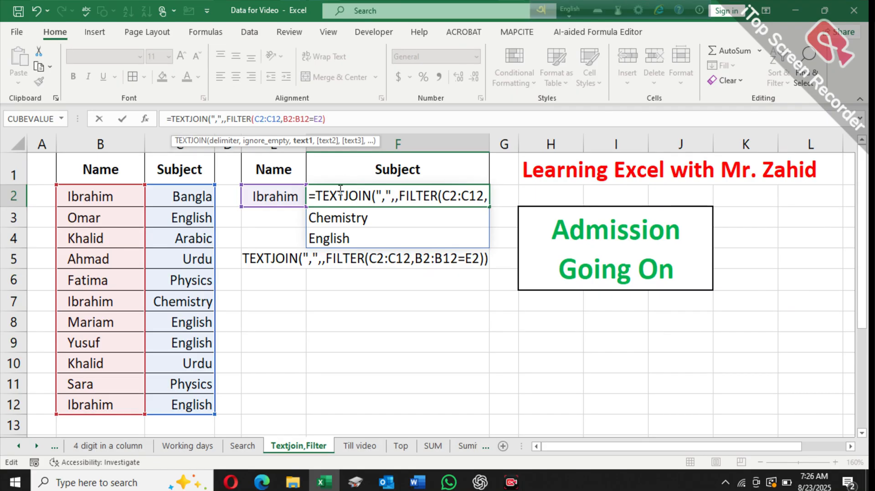
click(333, 119)
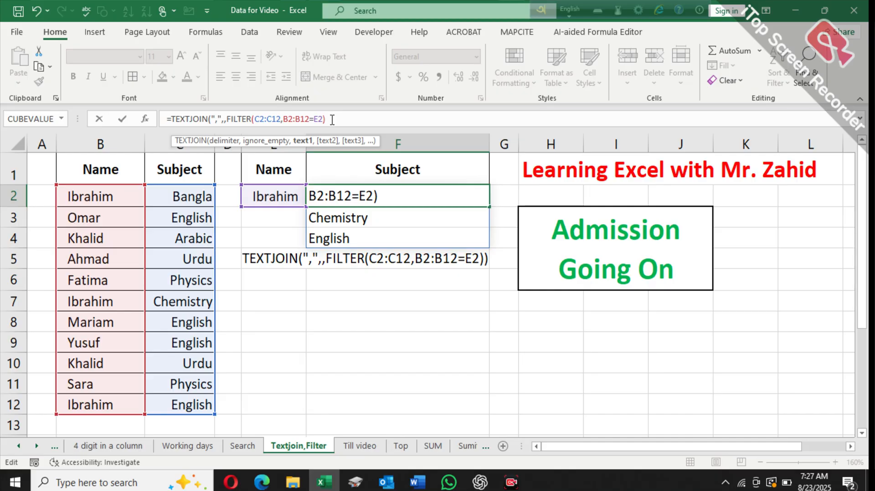
text())
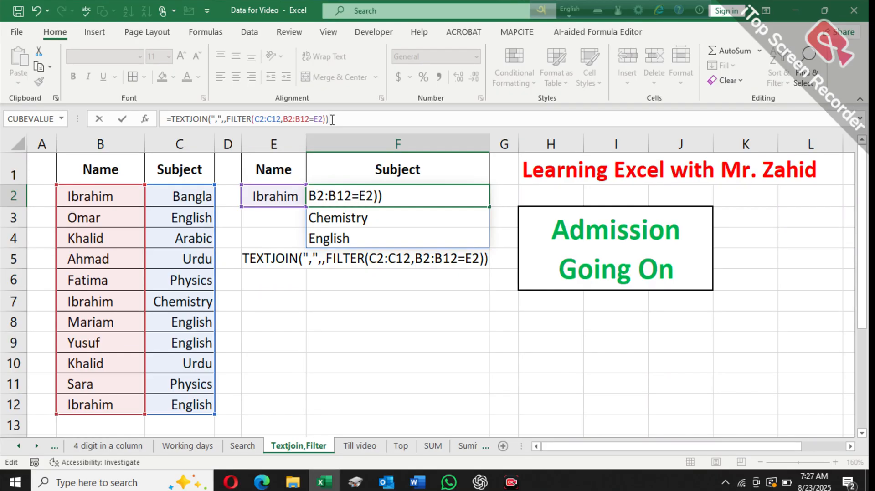
key(Return)
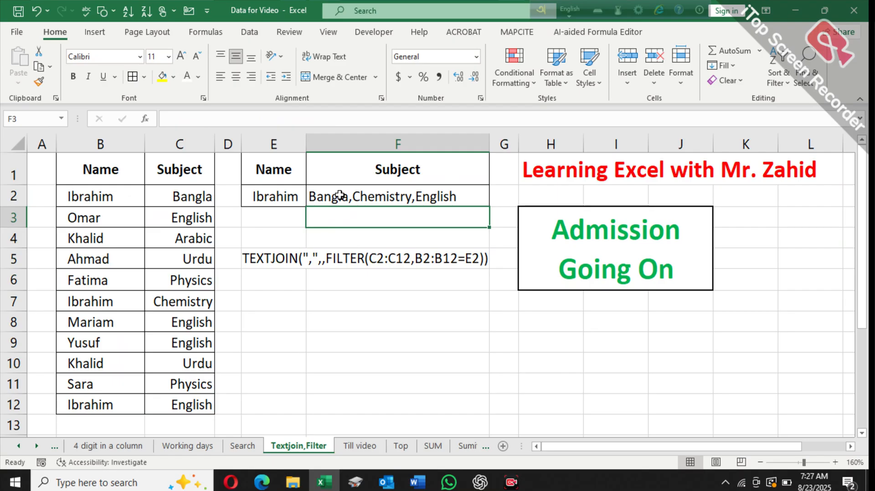
Step: Test the F2 formula by switching the lookup name in E2 to the second and third listed names
click(294, 195)
click(313, 201)
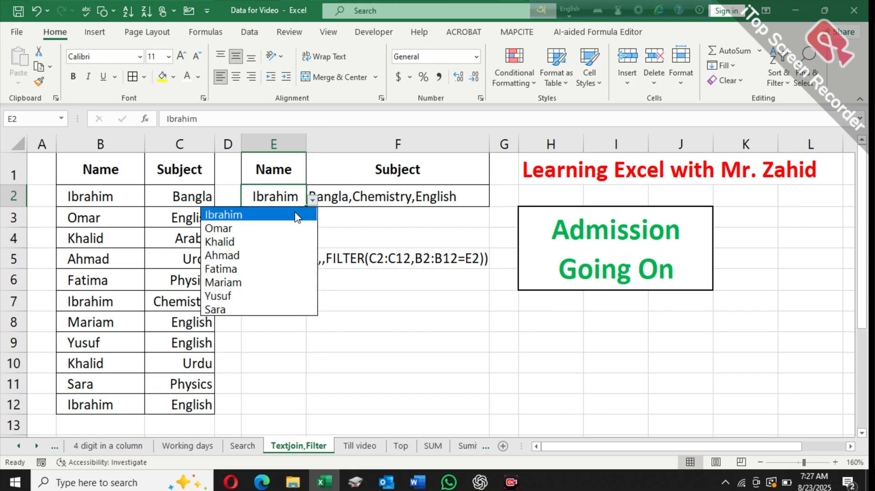
click(276, 227)
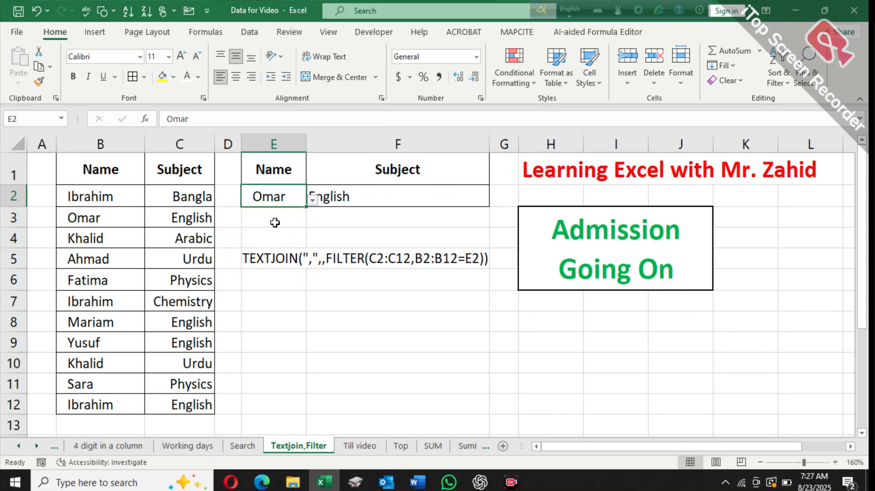
click(312, 200)
click(250, 241)
click(286, 231)
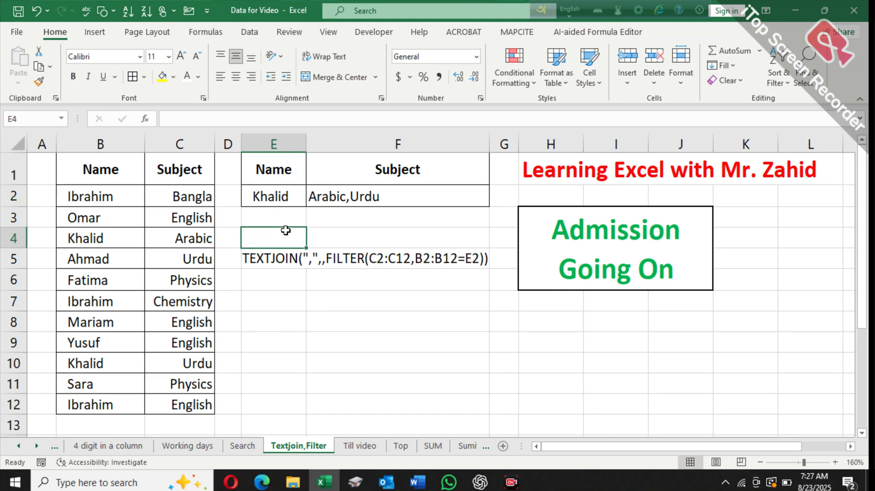
Step: Set the lookup name in E2 to the first name in its list and leave the cell
click(295, 201)
click(311, 203)
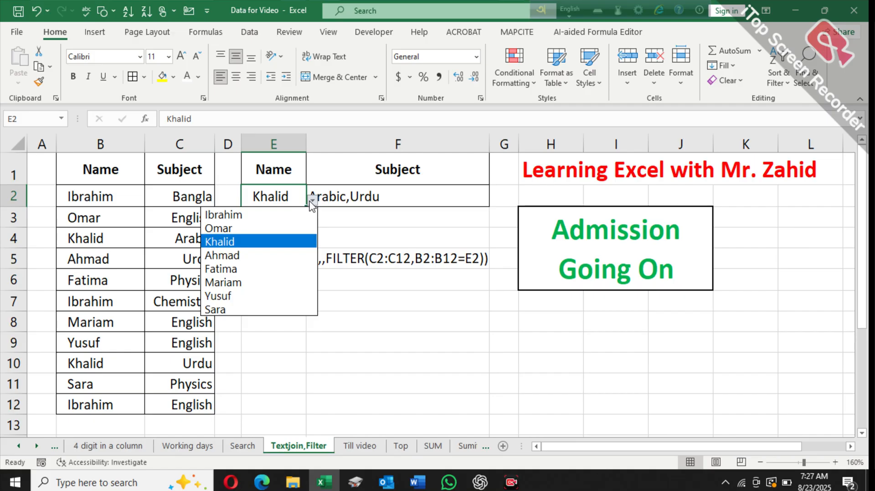
click(268, 215)
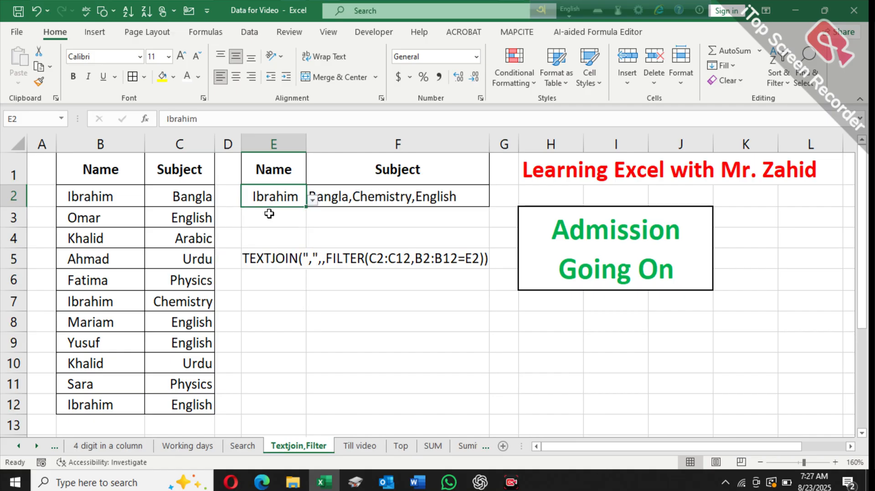
click(281, 224)
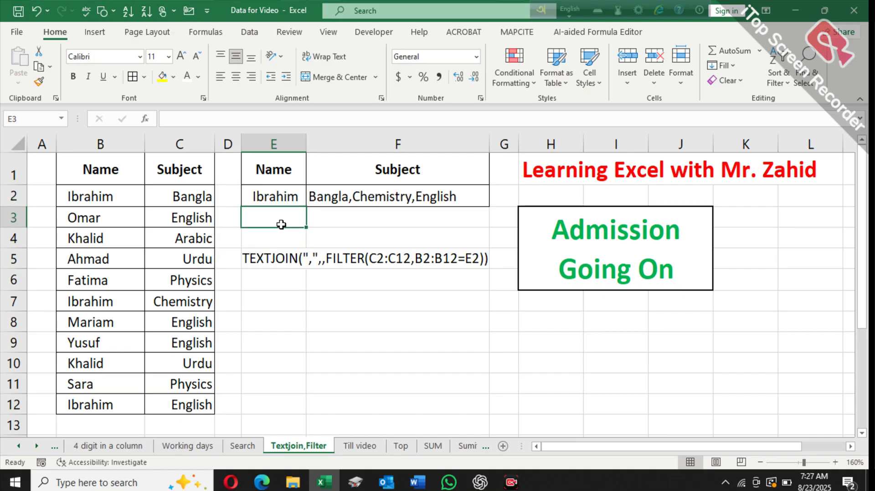